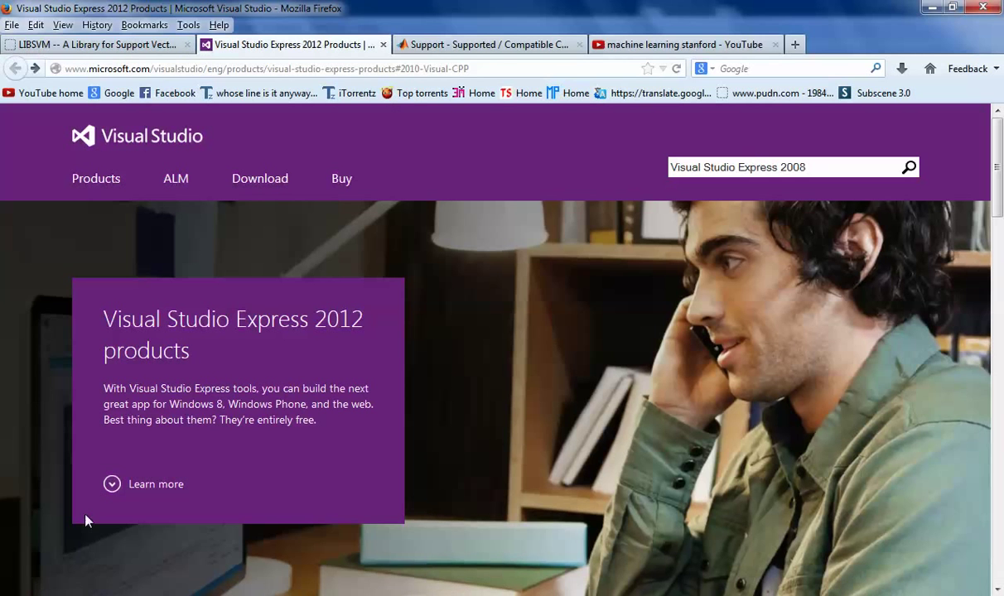
Bring up the LIBSVM page and scroll back up to its Download LIBSVM section for version 3.17
click(130, 48)
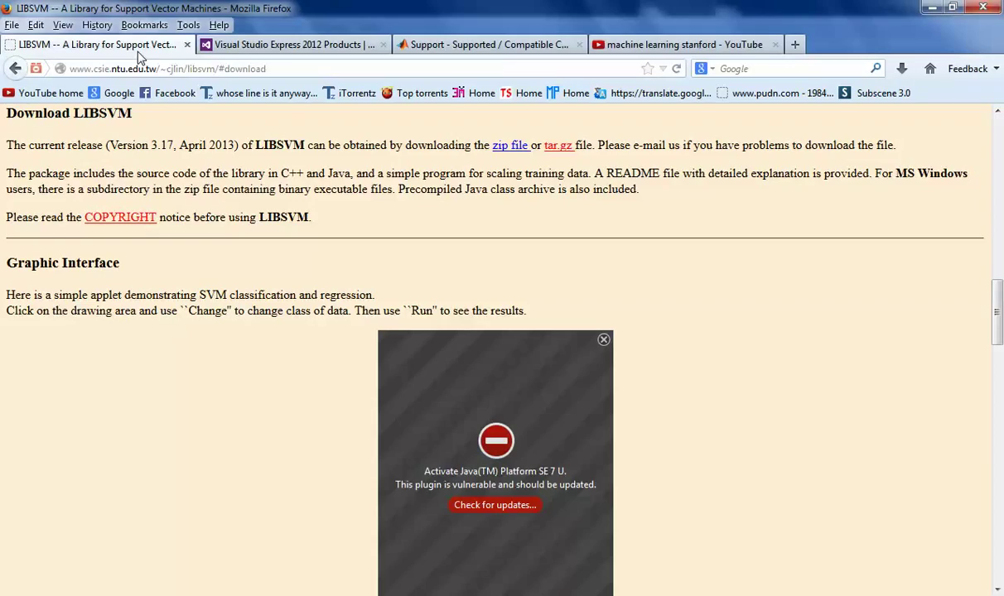
scroll(217, 161, down, 20)
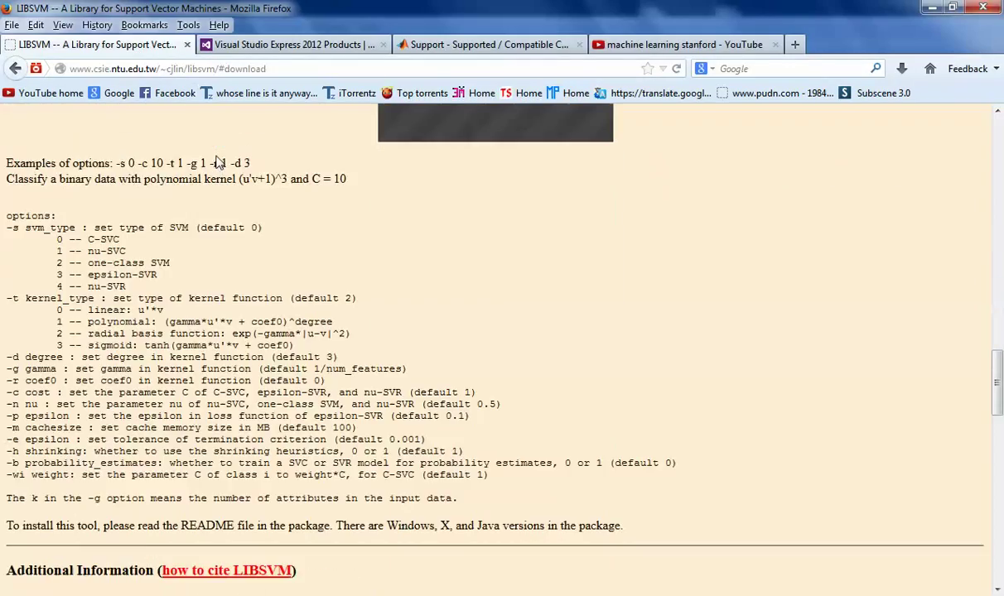
scroll(217, 161, up, 5)
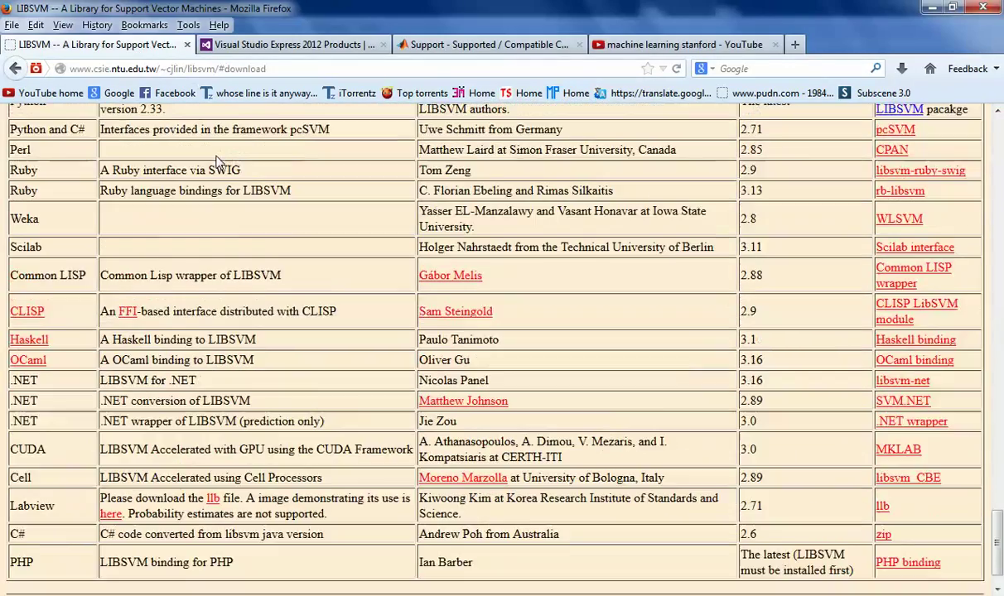
scroll(217, 162, up, 1)
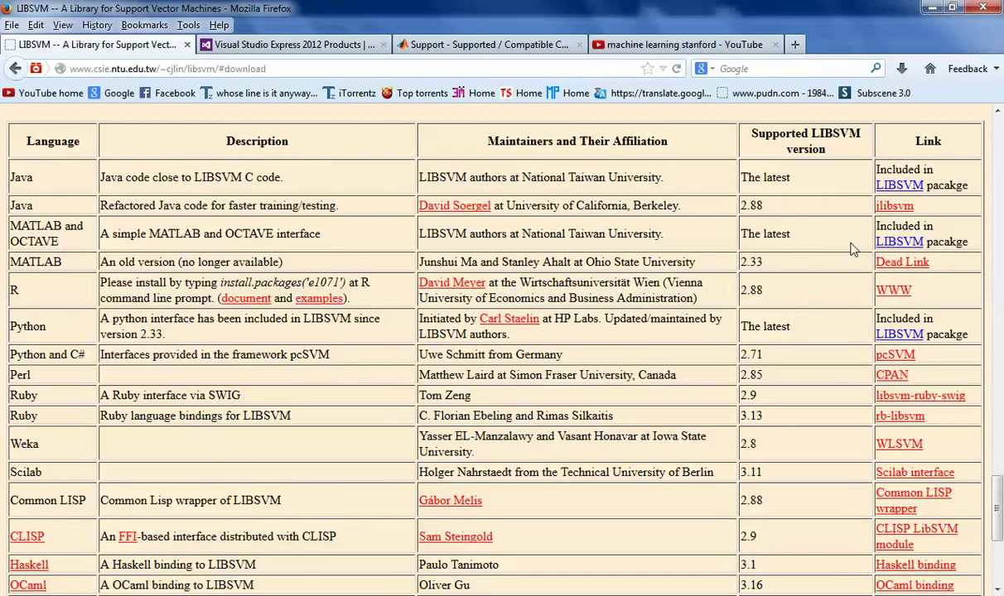
scroll(854, 249, up, 14)
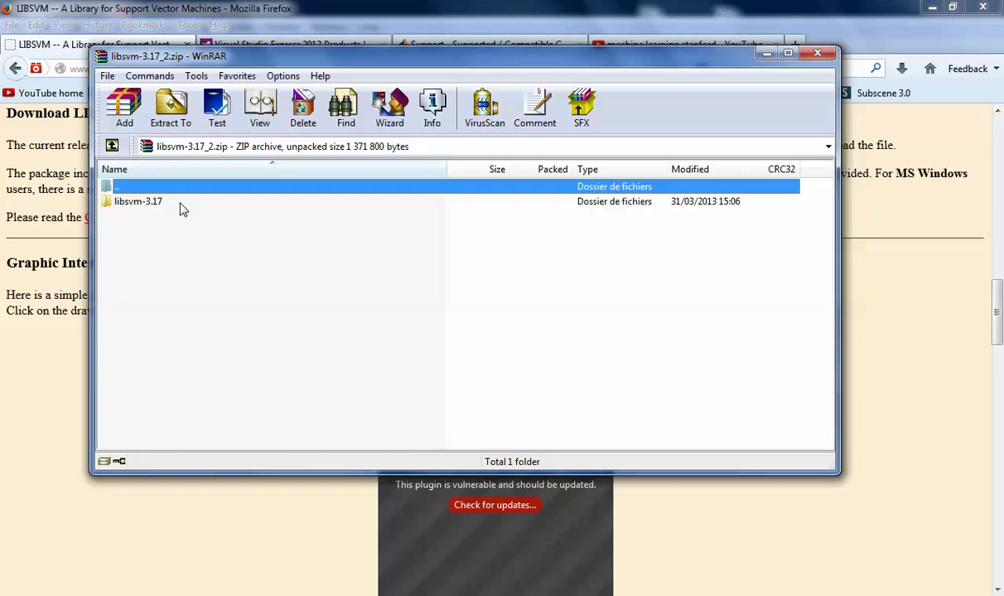
From the desktop, open make in the libsvm-3.17\matlab folder so it launches in MATLAB
key(super+d)
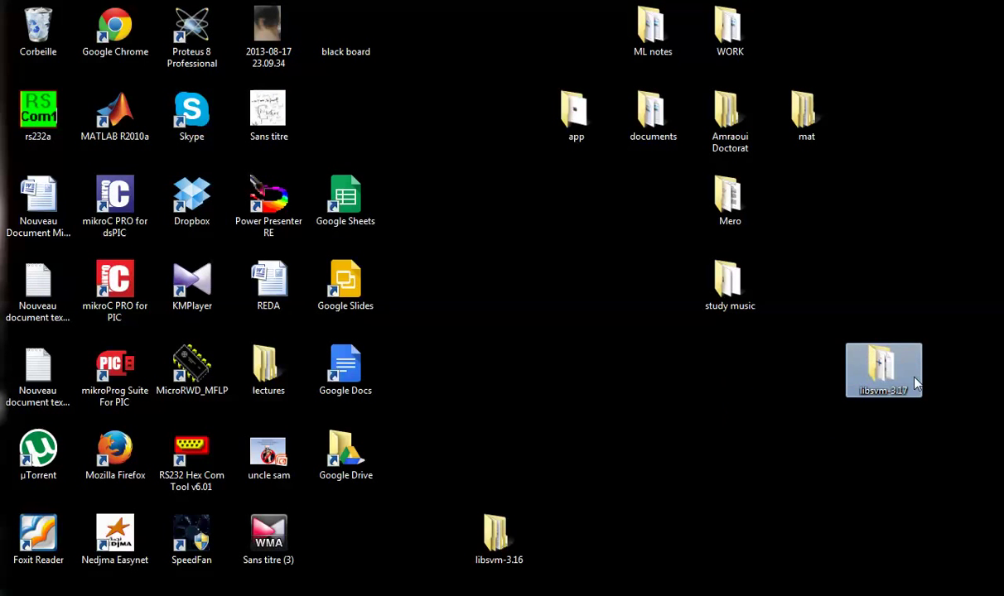
double_click(872, 364)
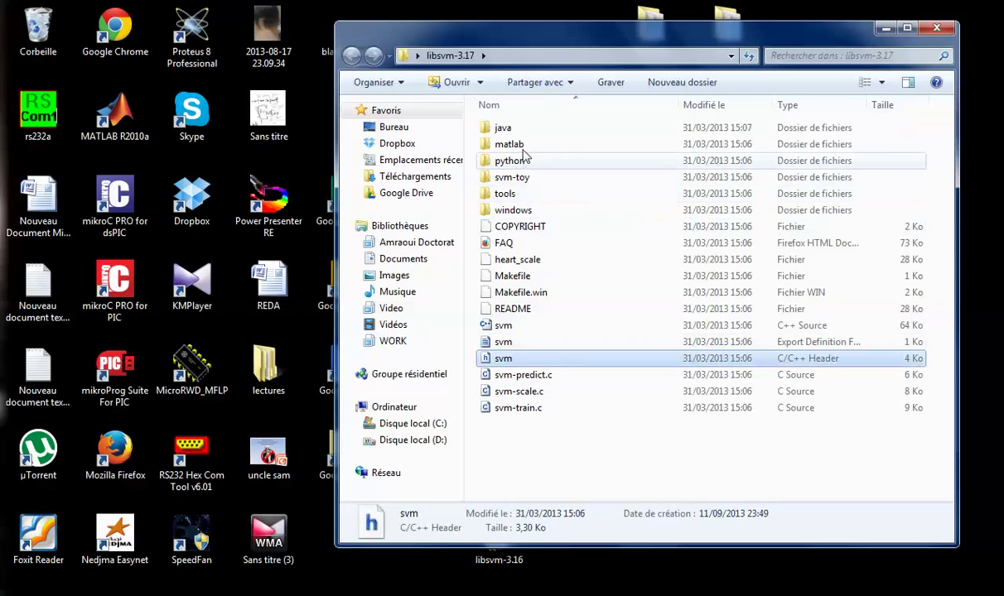
double_click(523, 149)
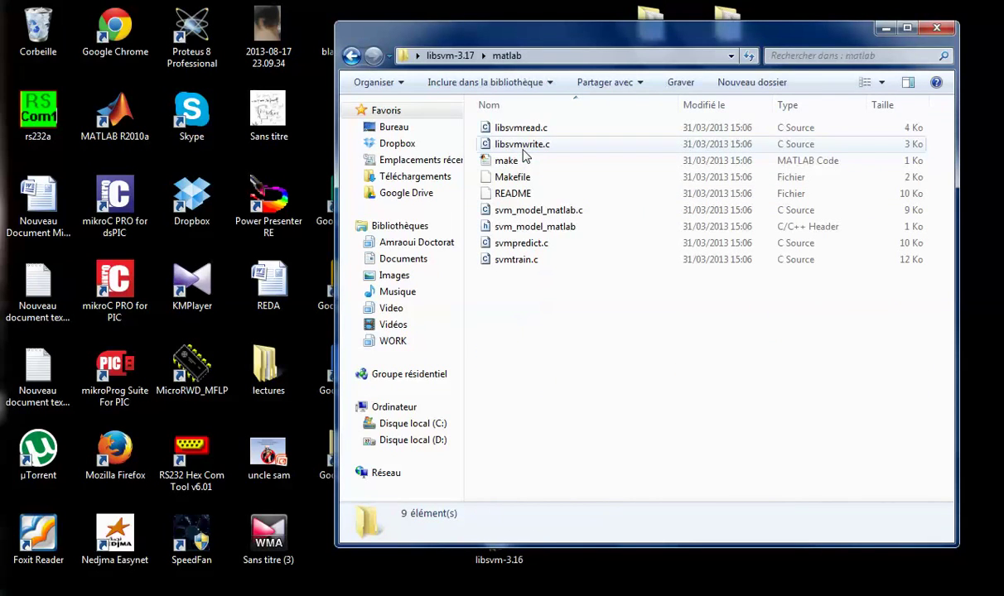
click(509, 162)
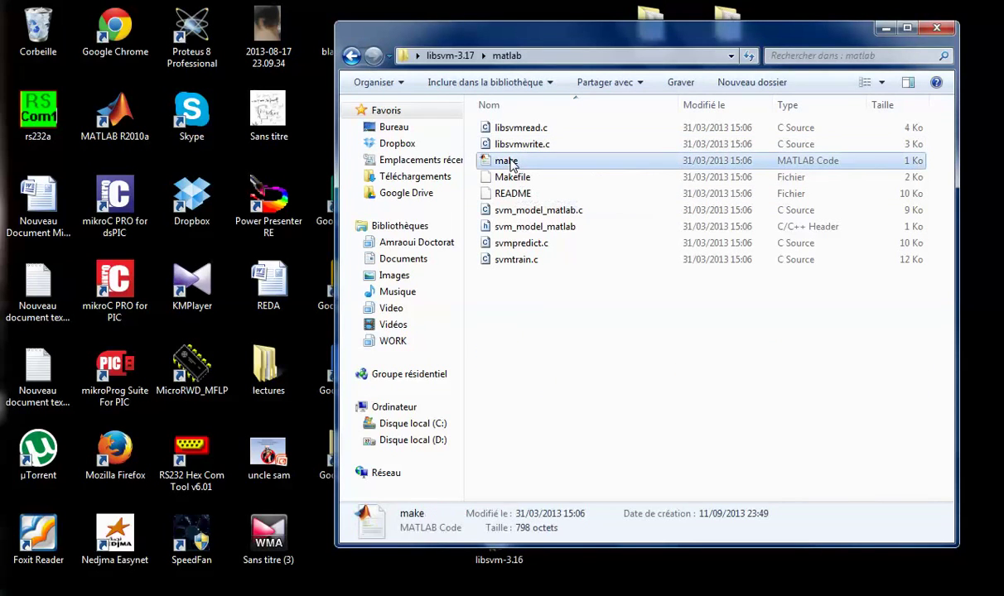
double_click(510, 163)
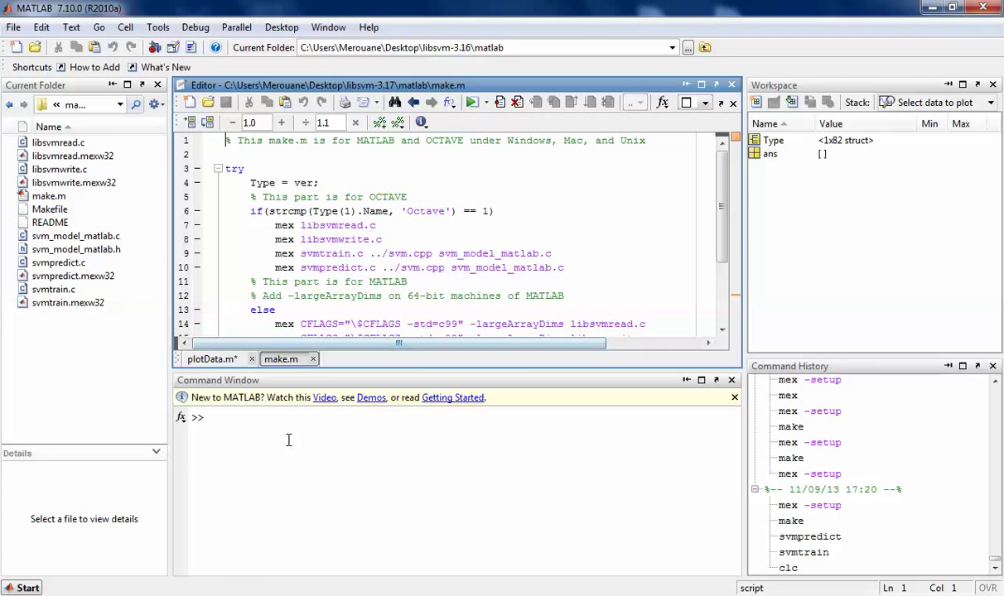
Run mex -setup and answer y so mex lists Lcc-win32 and Visual C++ 2008 Express
click(288, 440)
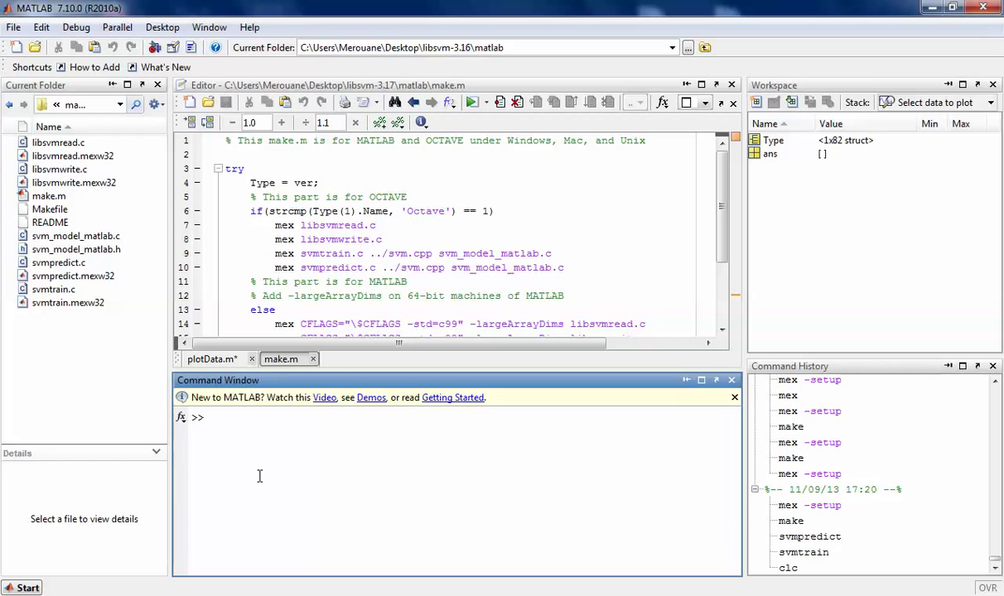
text(me)
text(x)
text( -)
text(ste)
key(BackSpace)
key(BackSpace)
key(BackSpace)
text(setup)
key(Return)
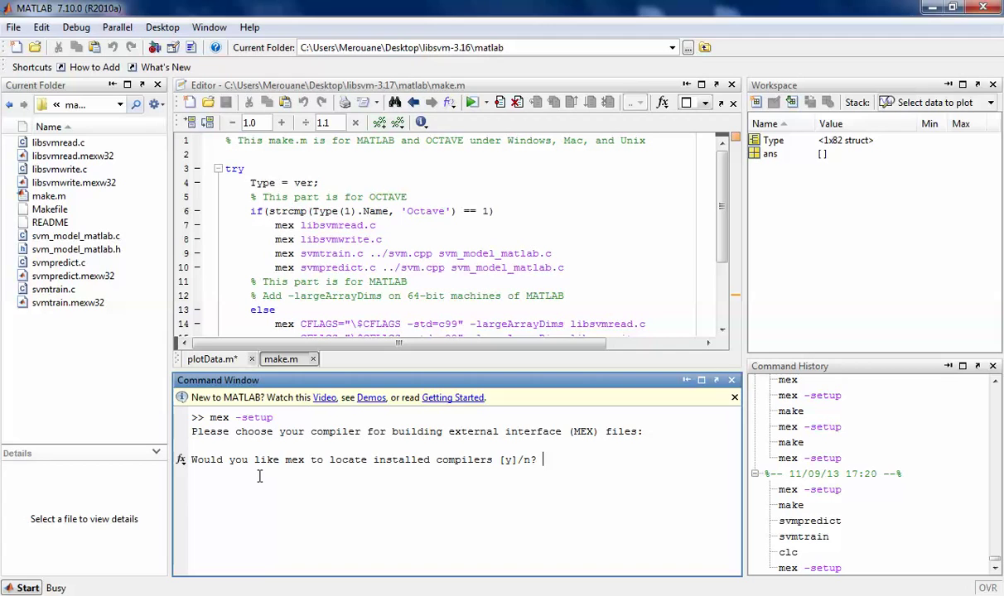
text(y)
key(Return)
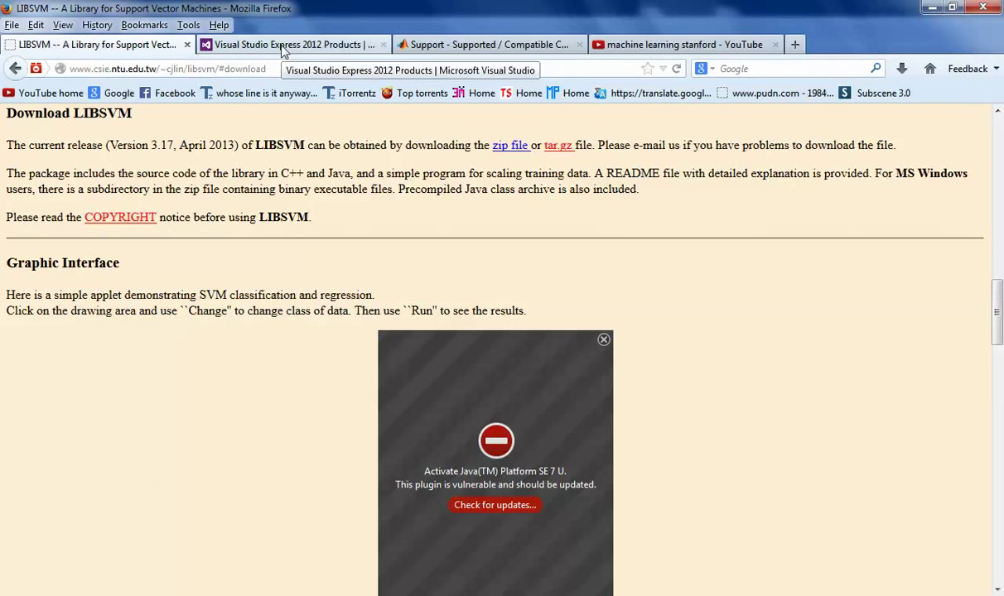
View the Visual Studio Express page, check MATLAB's waiting prompt, then minimize MATLAB to Firefox
click(281, 46)
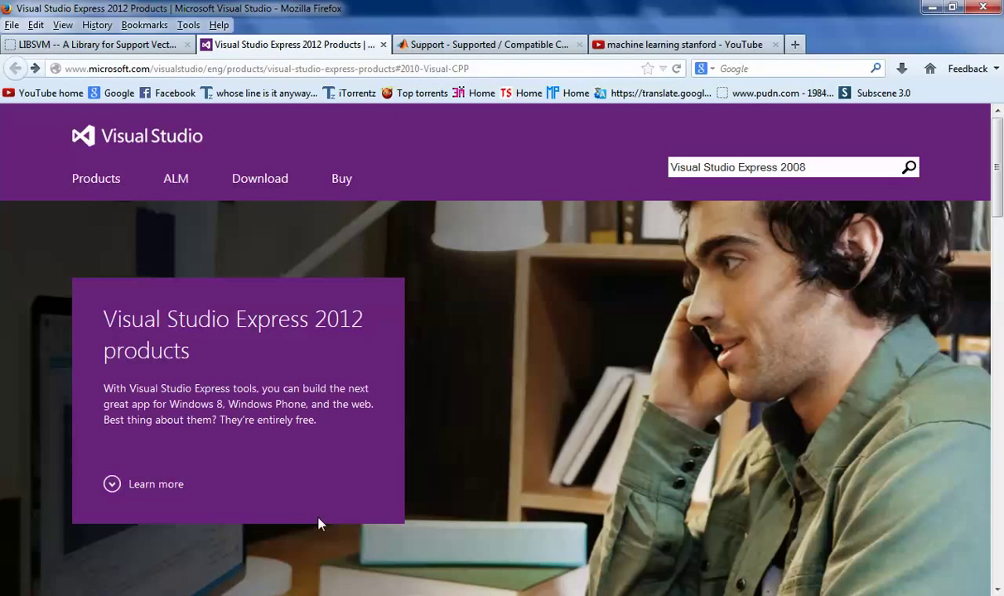
key(alt+Tab)
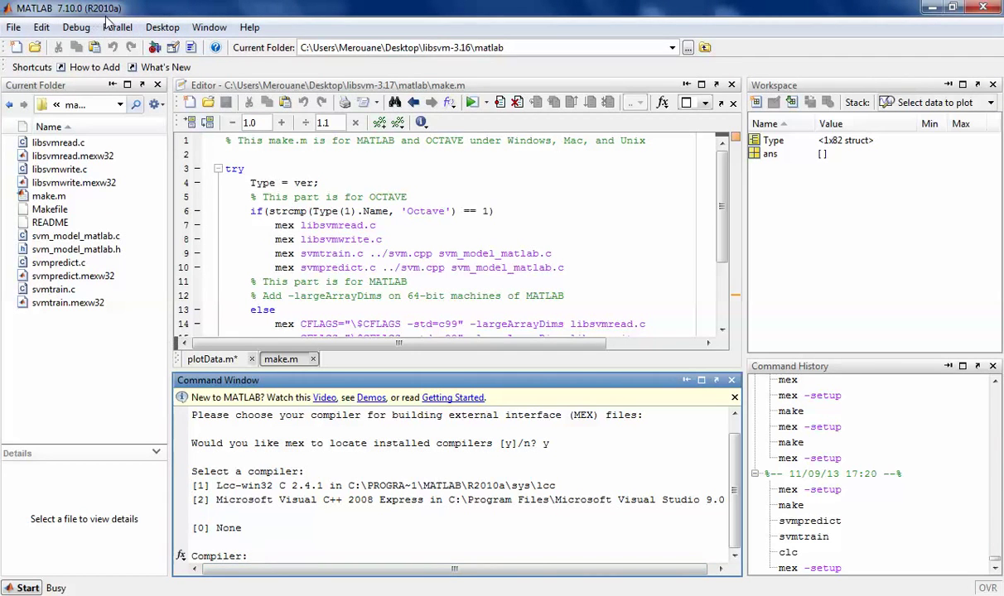
click(933, 8)
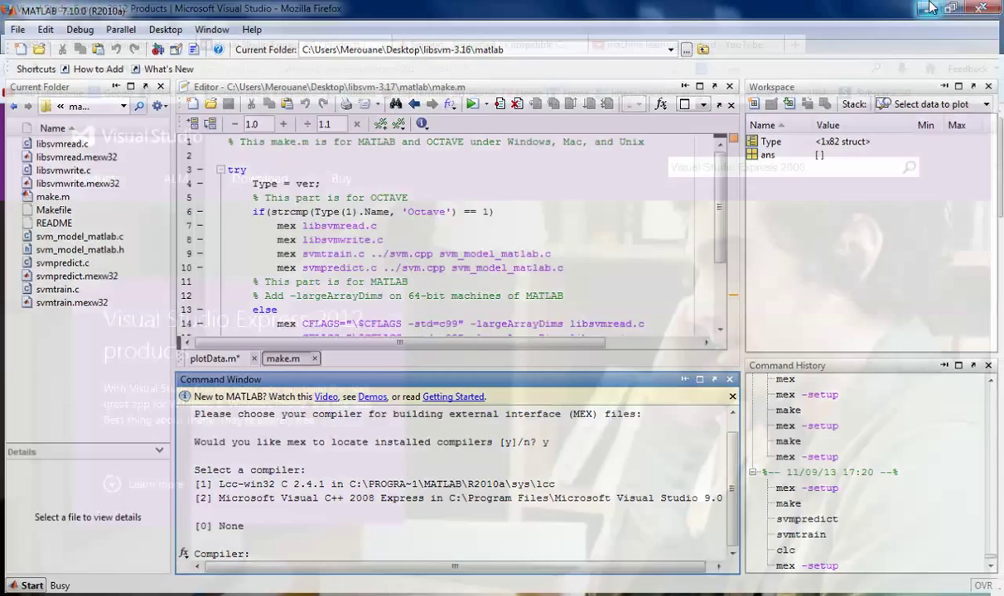
Review the Release 2010a compiler table down to Visual C++ 2008 Express, then return to Visual Studio Express
click(501, 44)
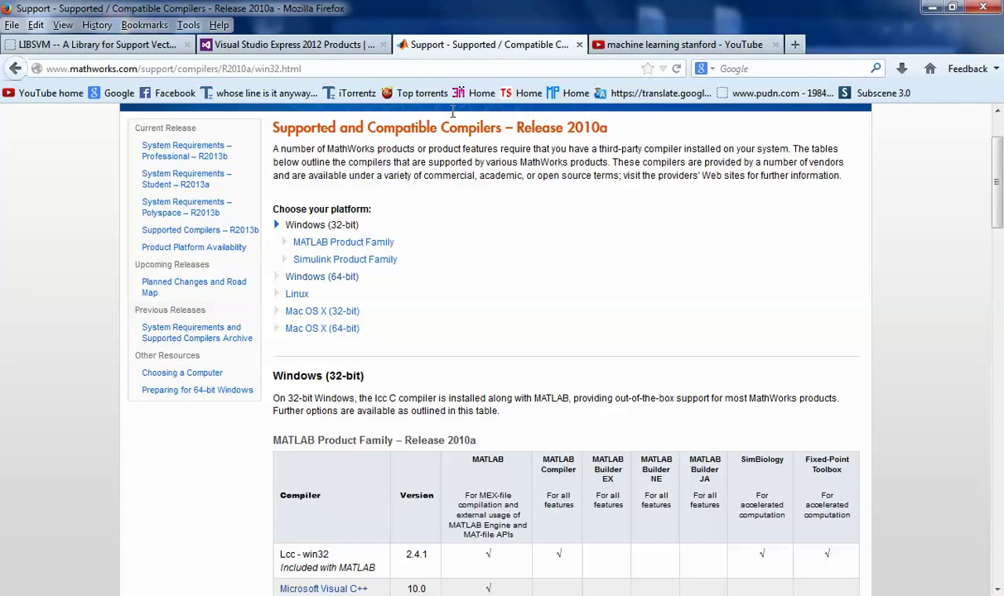
scroll(530, 288, down, 3)
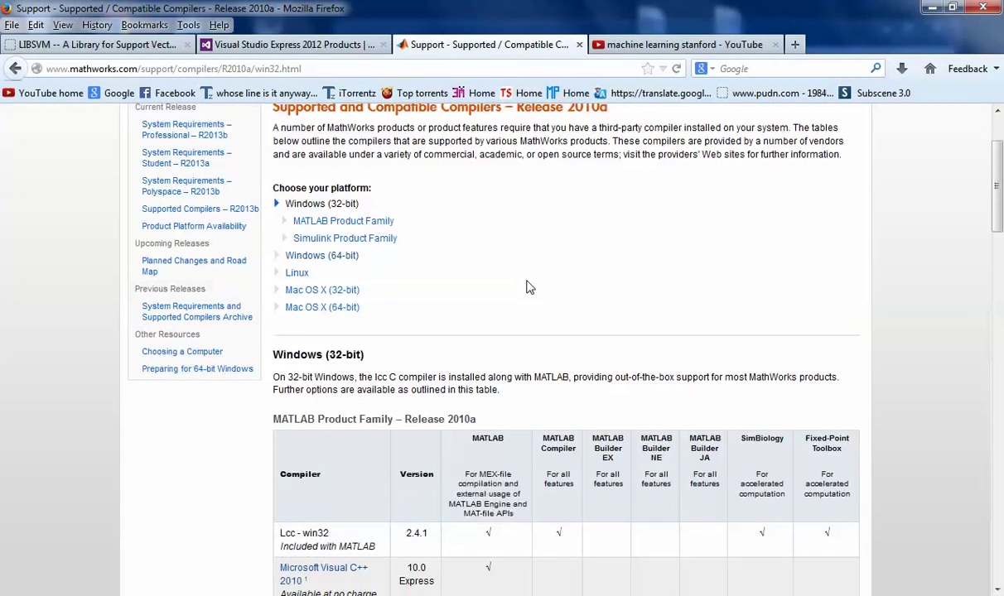
scroll(530, 287, down, 3)
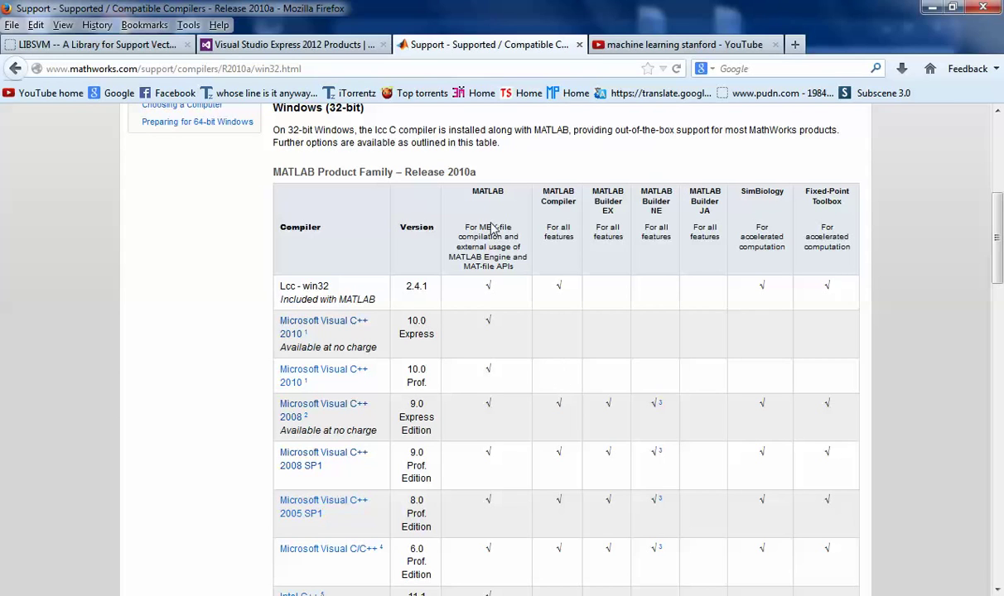
click(311, 44)
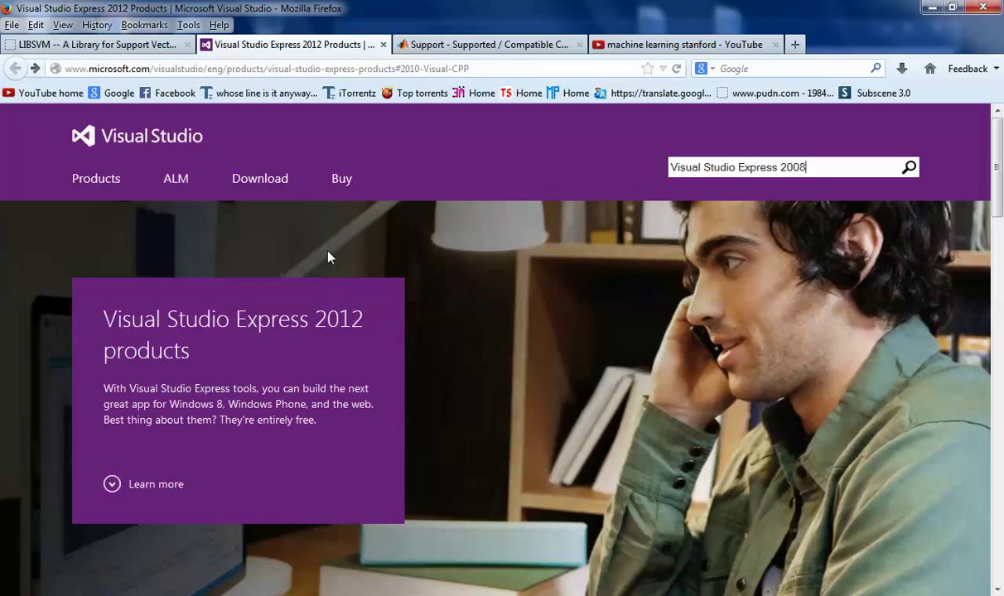
Check the MathWorks R2010a supported compilers table, then return to MATLAB's compiler prompt
key(alt+Tab)
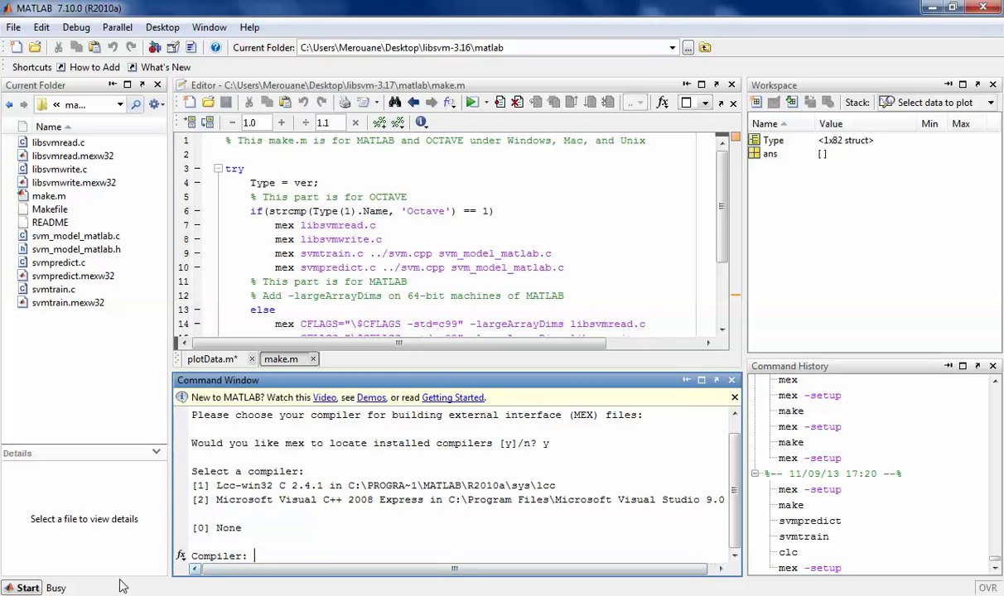
key(alt+Tab)
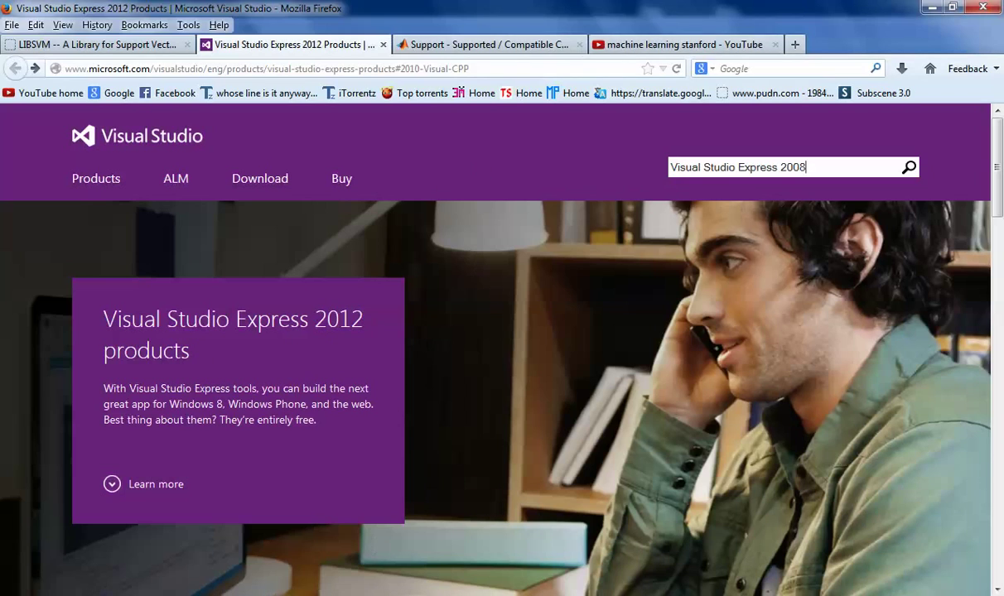
click(484, 48)
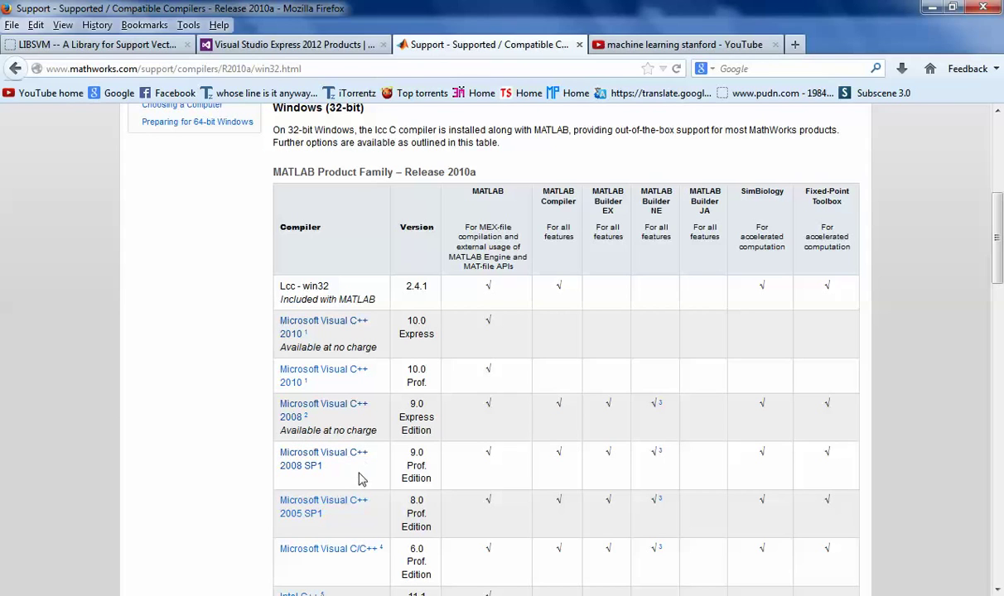
key(alt+Tab)
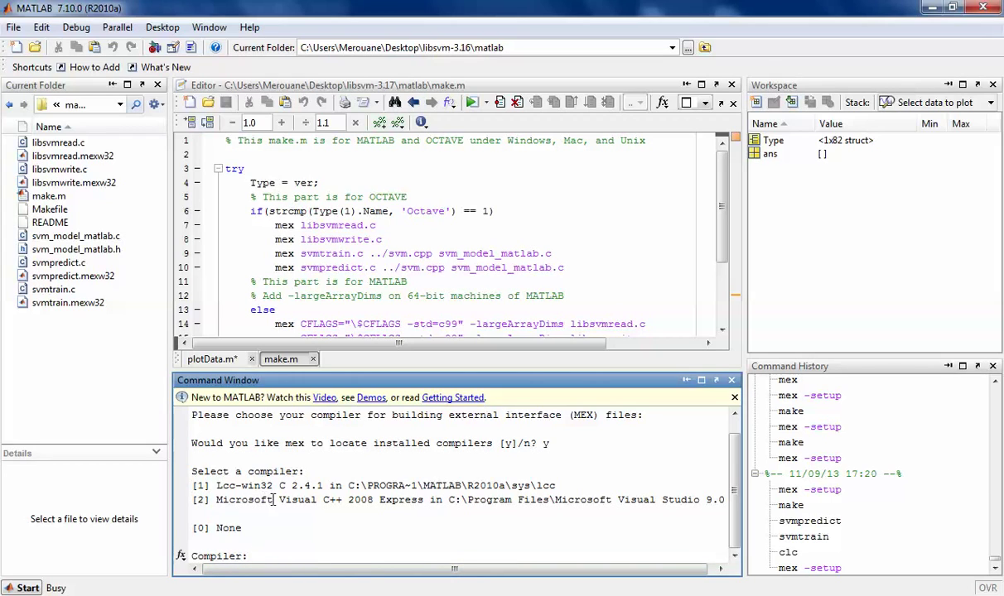
Choose compiler 2, Microsoft Visual C++ 2008 Express, and confirm it with y
text(2)
key(Return)
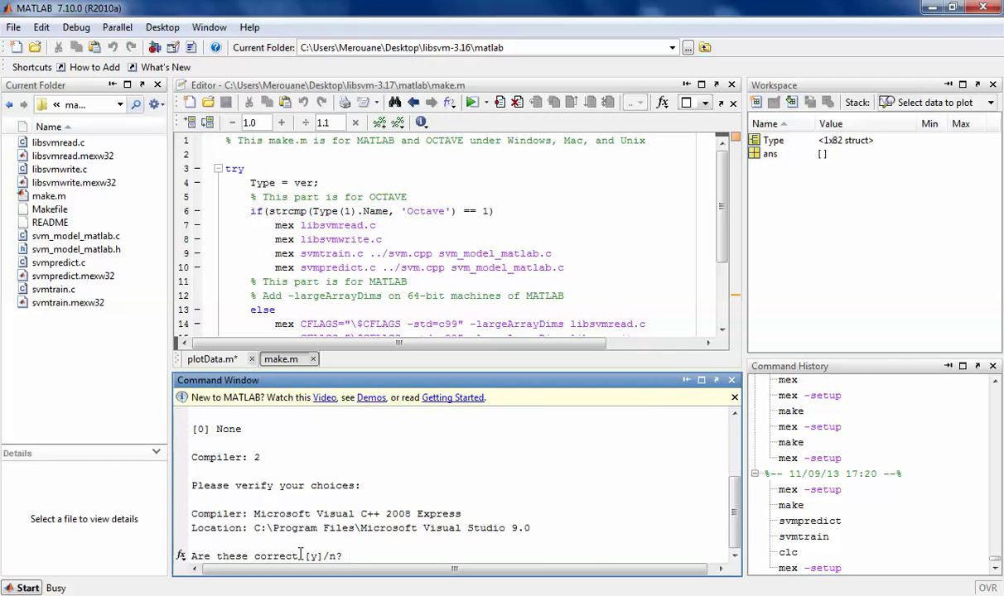
text(y)
key(Return)
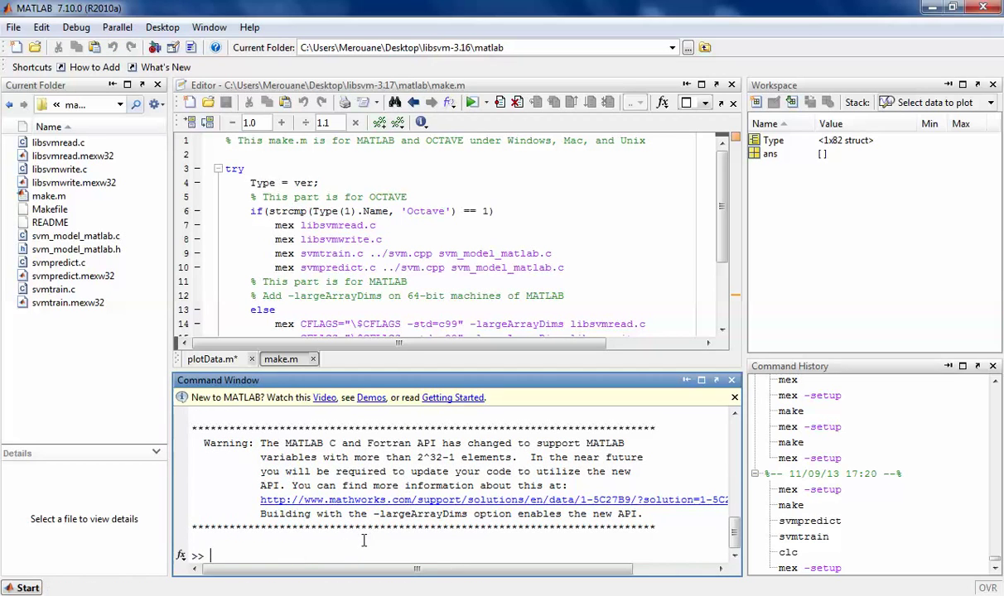
Run make and review the error that '../svm.cpp' is not found
text(make)
key(Return)
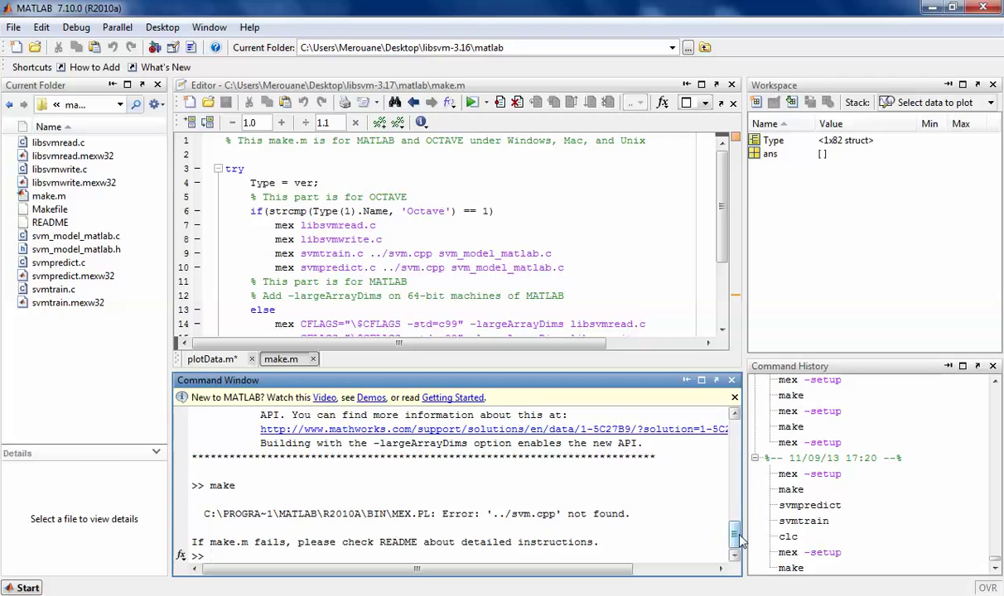
scroll(740, 535, up, 3)
scroll(738, 536, down, 3)
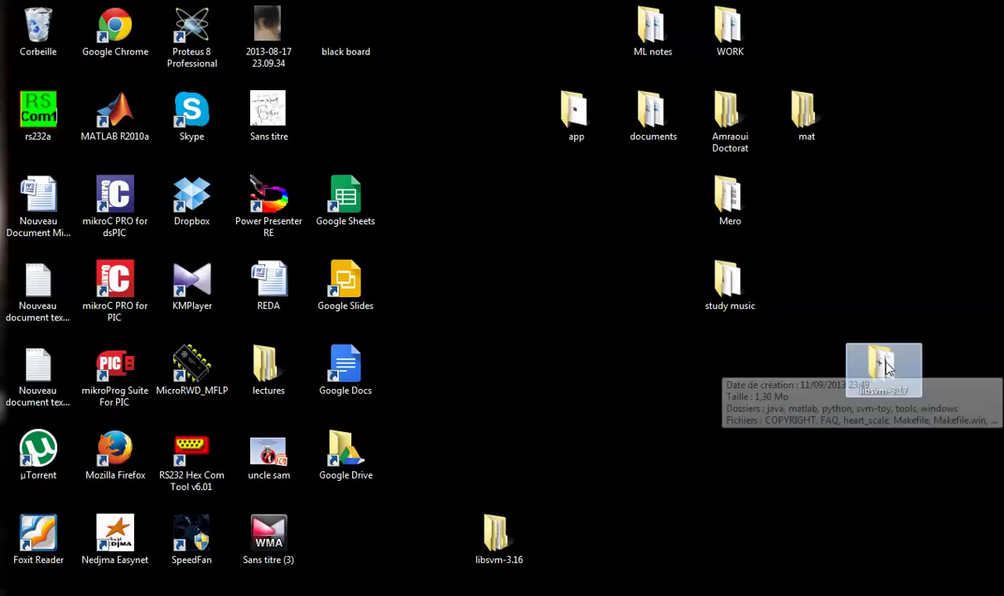
Open make.m from the desktop's libsvm-3.17\matlab folder in MATLAB's editor
double_click(885, 367)
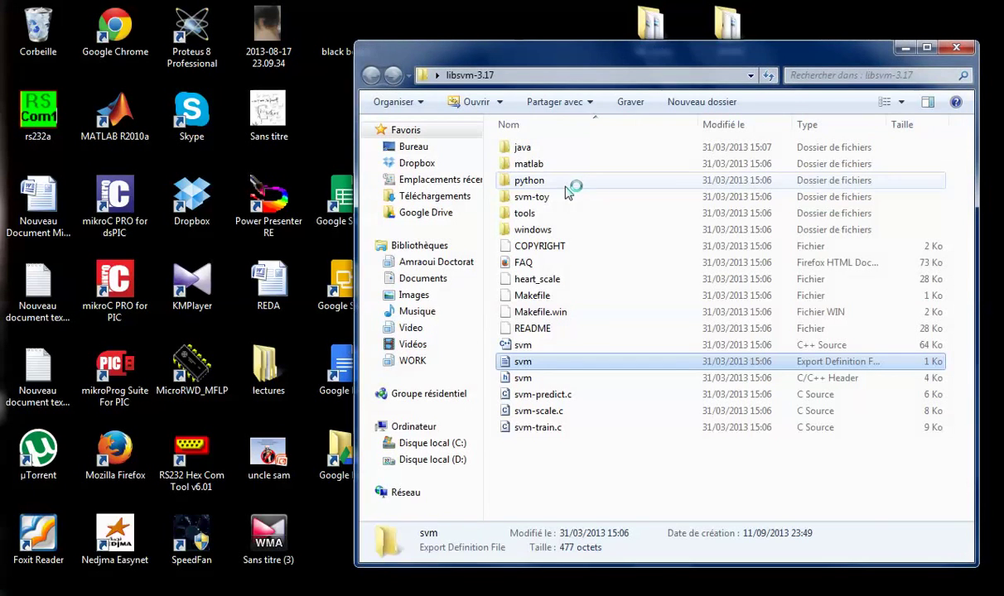
double_click(570, 165)
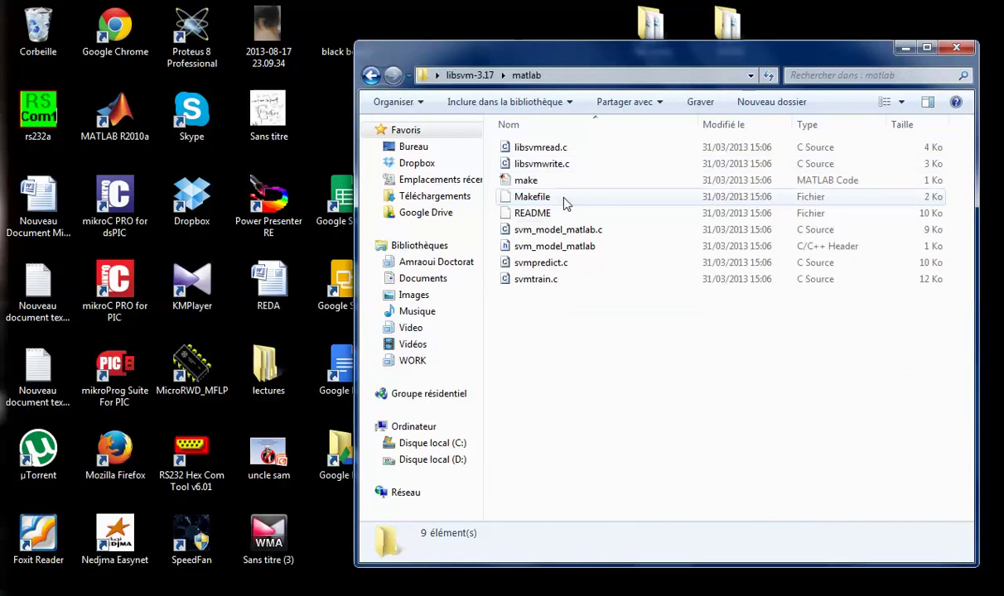
double_click(537, 177)
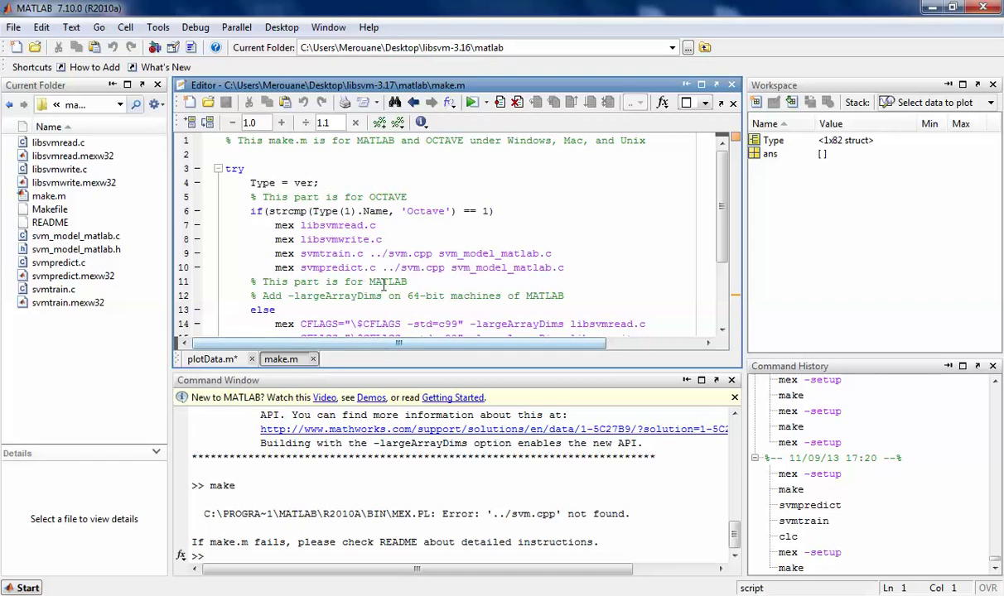
Run make.m, changing the current folder to libsvm-3.17\matlab when prompted
click(473, 102)
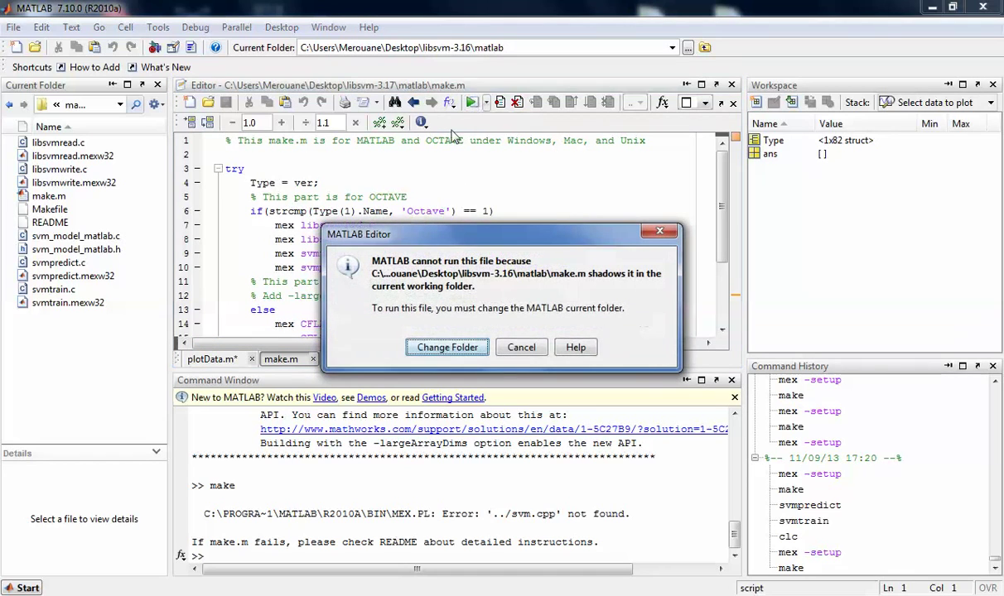
click(447, 348)
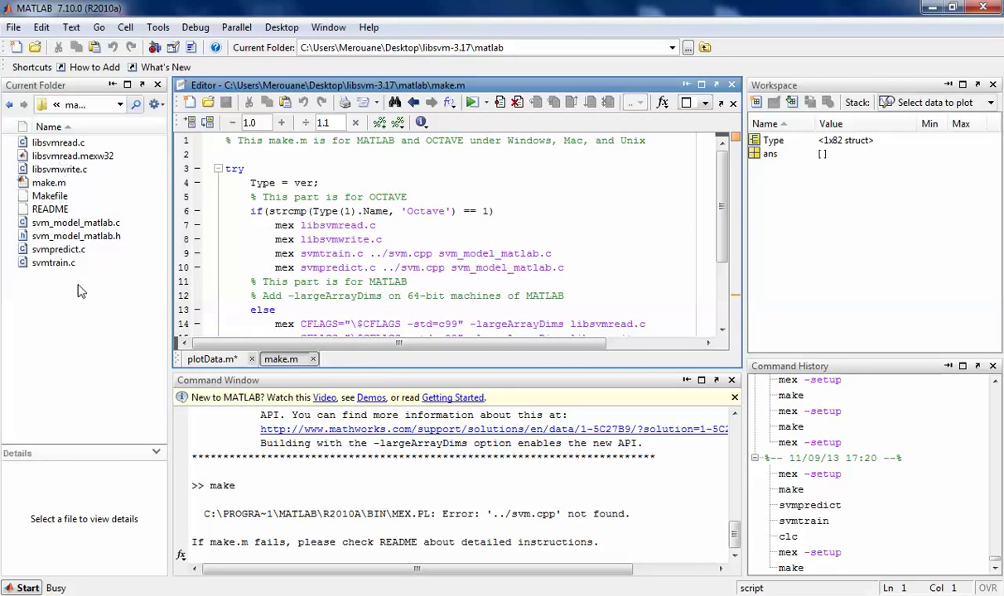
click(291, 562)
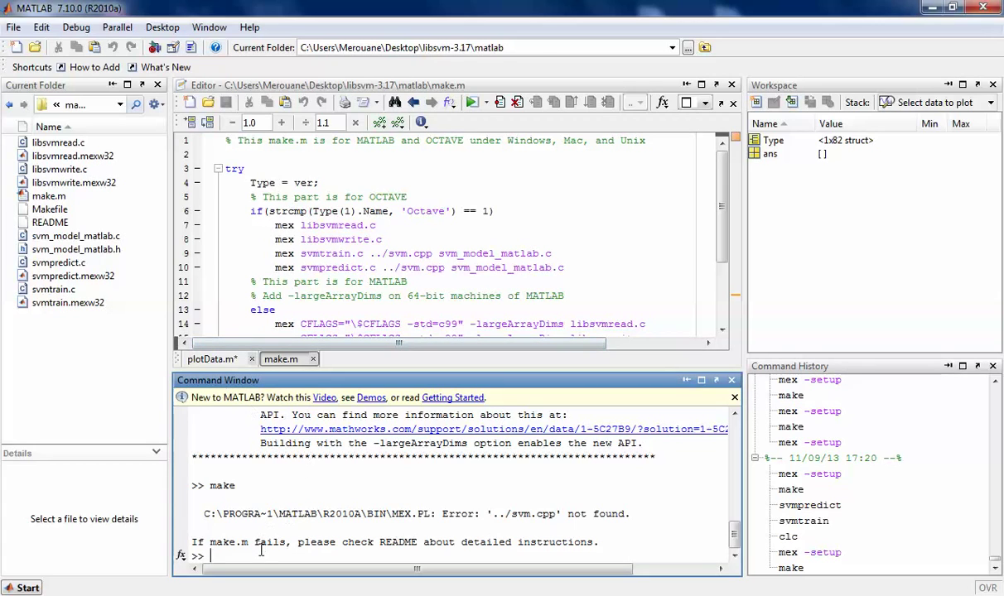
Clear the Command Window with clc, rerun make successfully, and enter svmpredict
text(clc)
key(Return)
text(make)
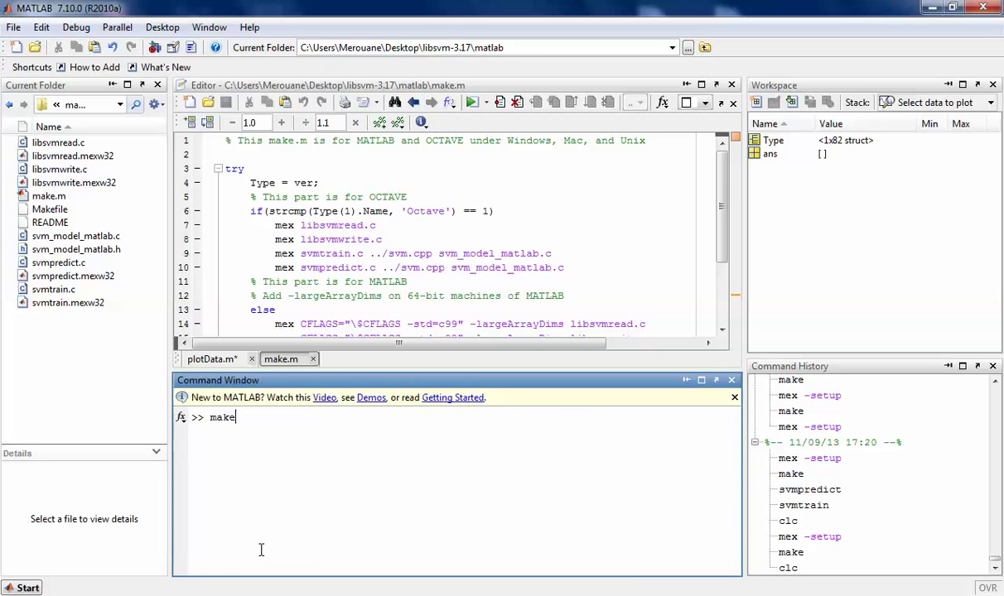
key(Return)
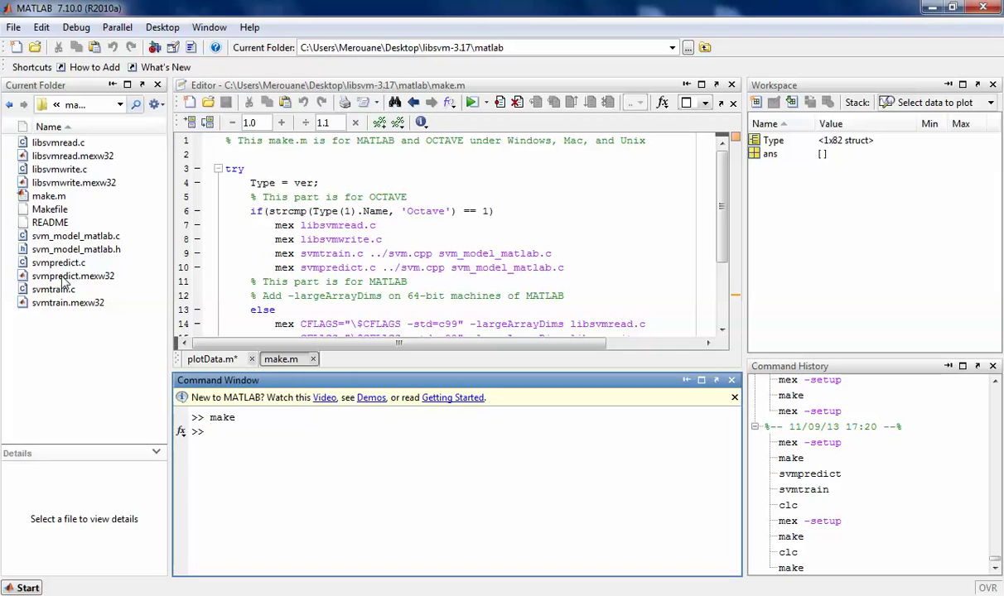
text(svmpredict)
Run svmpredict and review its usage help through the predicted_label, accuracy and prob_estimates outputs
key(Return)
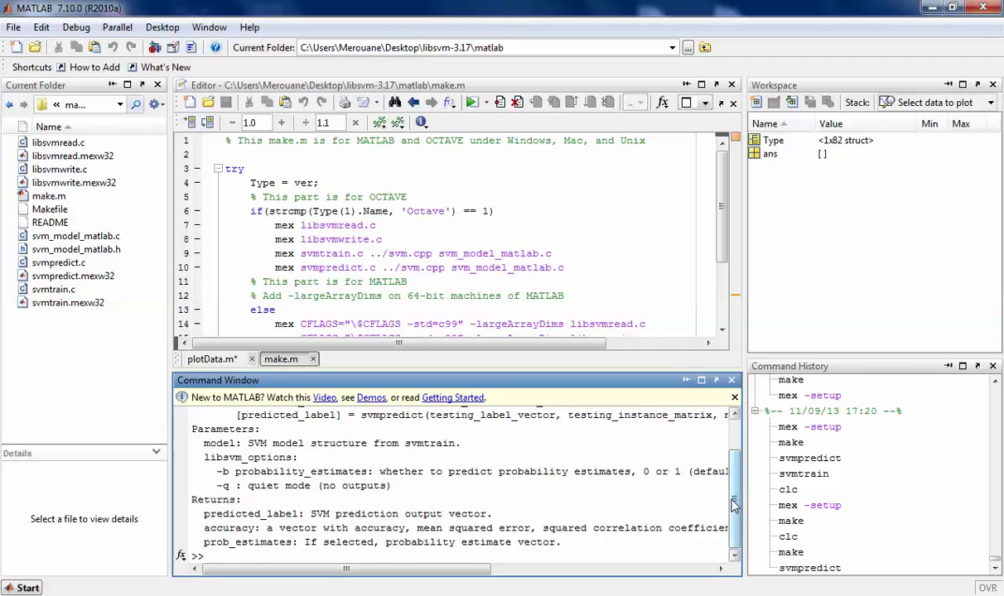
mouse_move(733, 505)
mouse_down()
mouse_move(734, 461)
mouse_move(734, 505)
mouse_up()
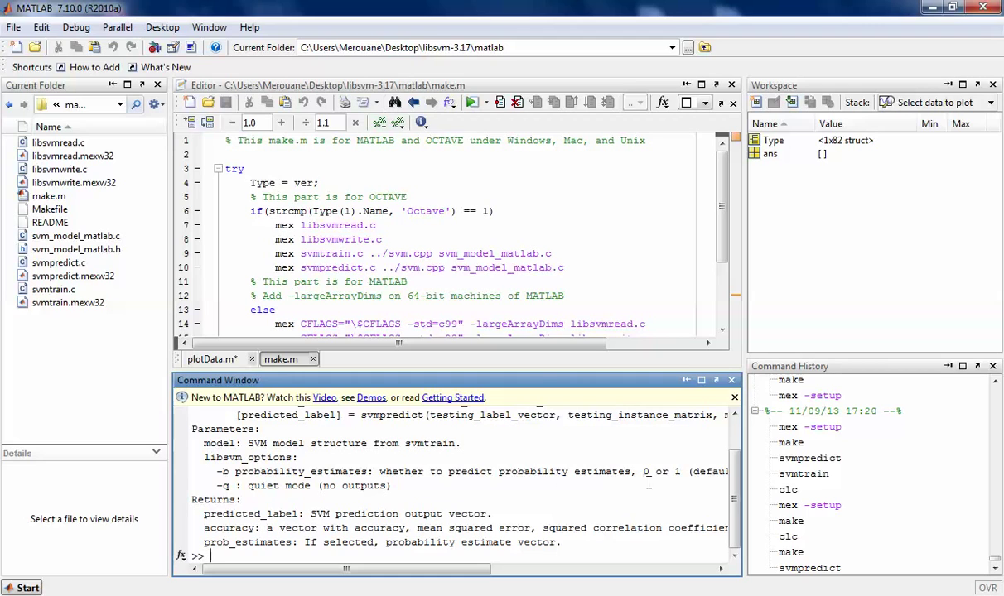
scroll(734, 441, up, 1)
scroll(734, 442, down, 1)
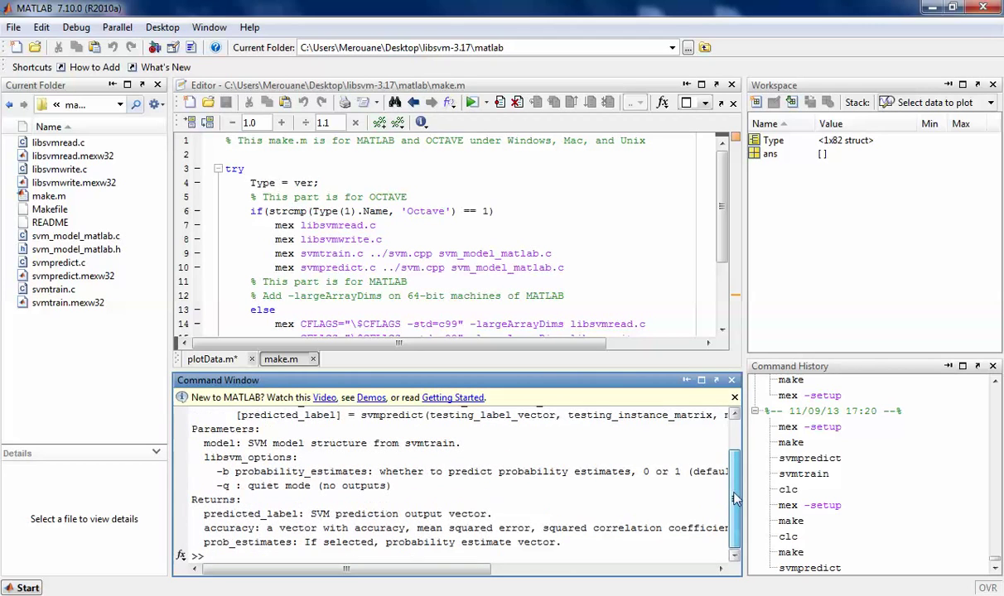